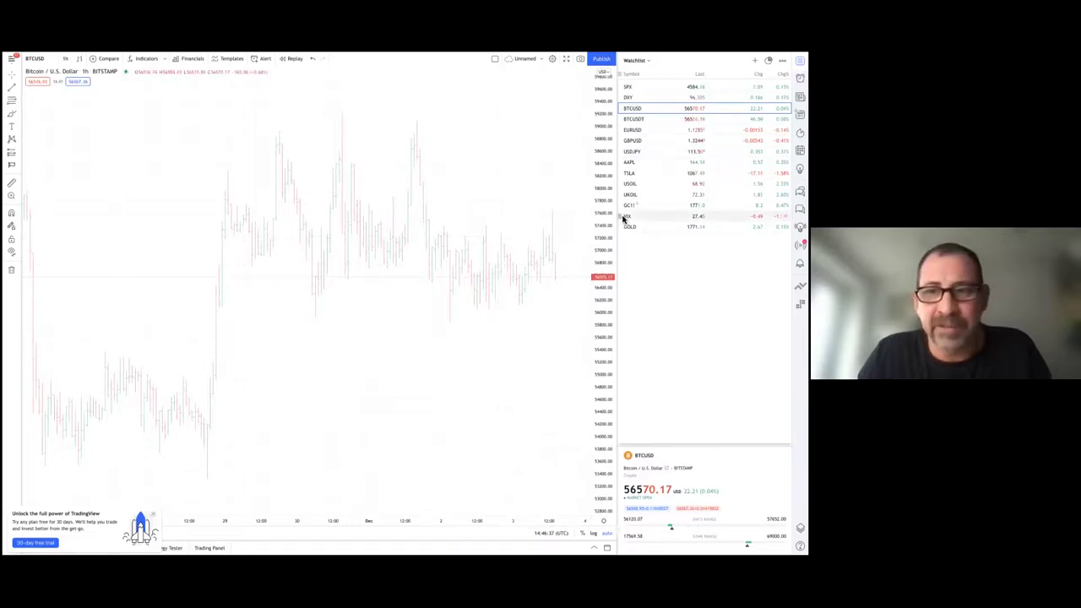
Widen the BTCUSD chart past the watchlist and set it to the 4-hour interval.
left_click_drag(618, 296, 720, 296)
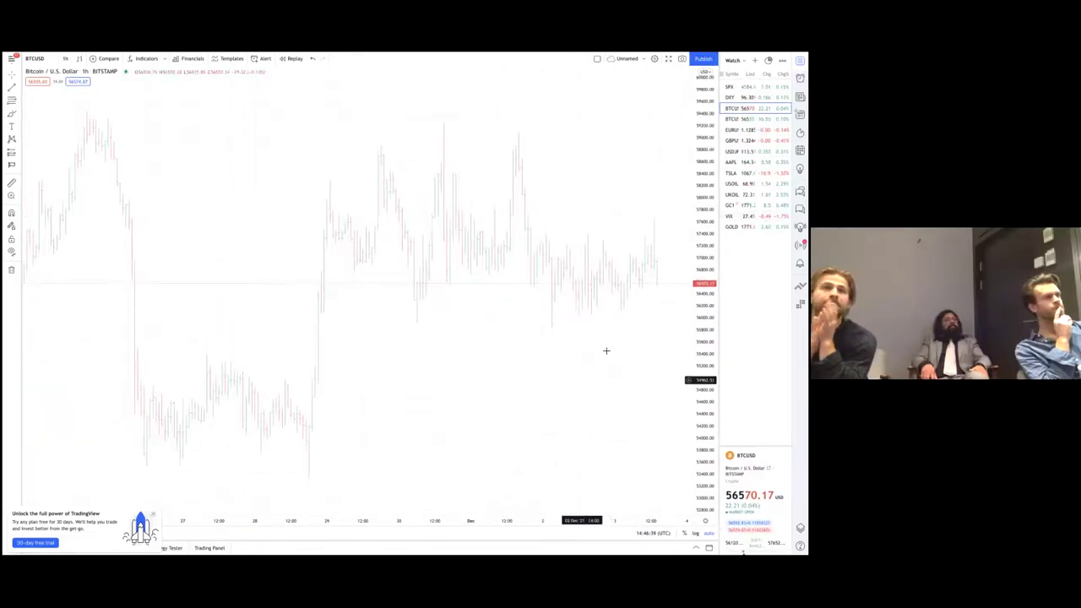
left_click(65, 59)
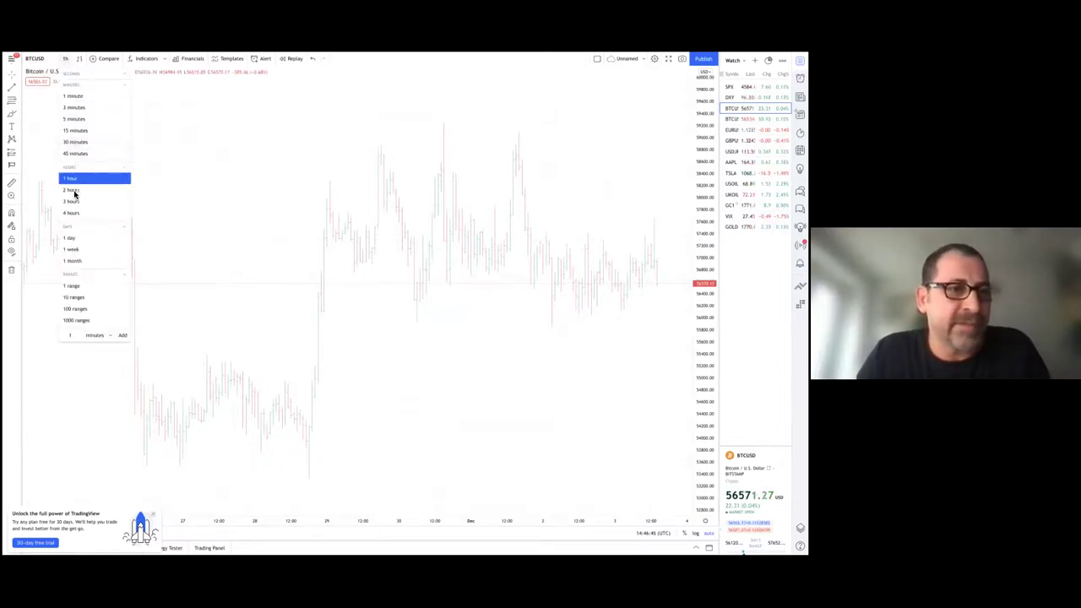
left_click(72, 213)
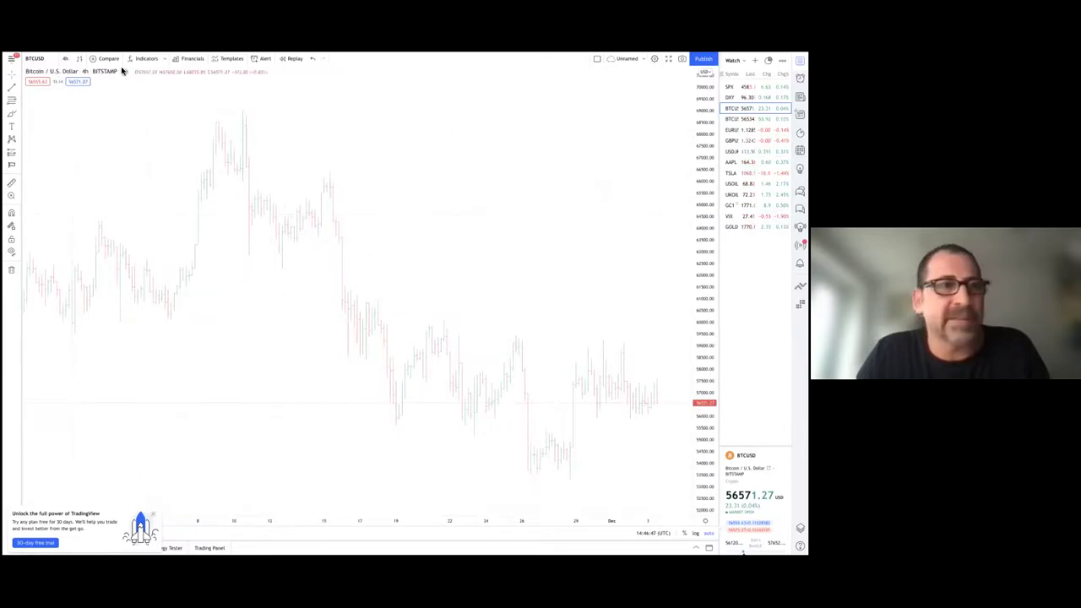
left_click(146, 59)
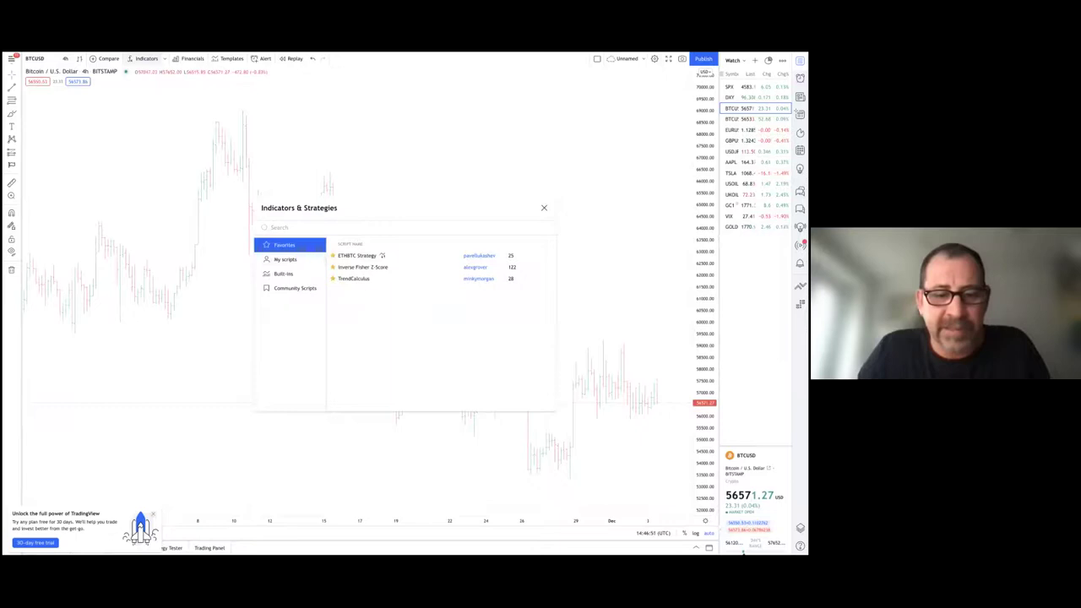
Find 'trendc' and add the TrendCalculus community script to the chart.
type("trendcalculus")
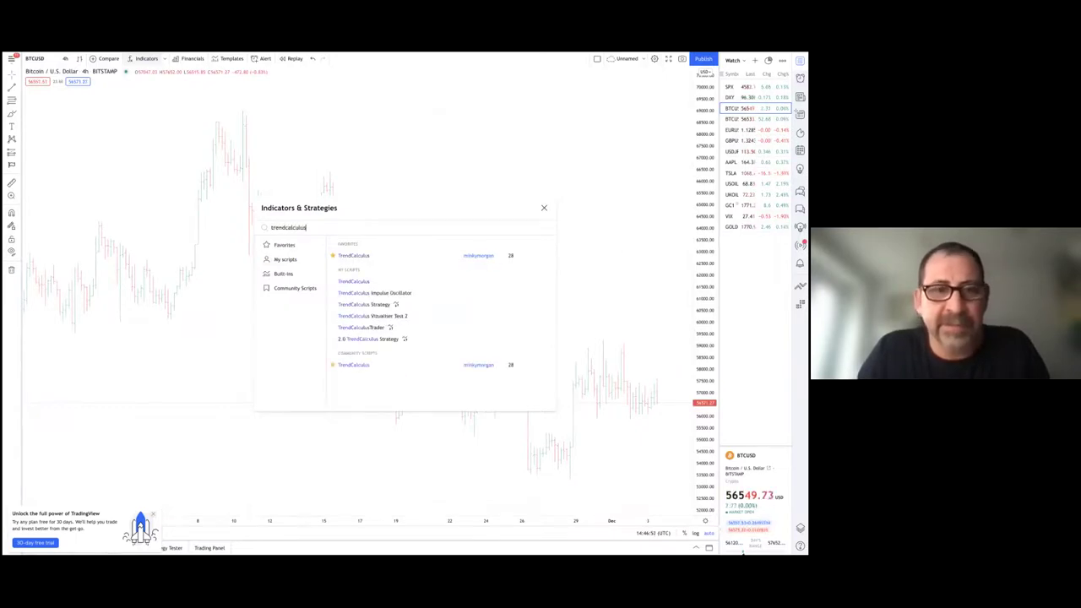
left_click(356, 367)
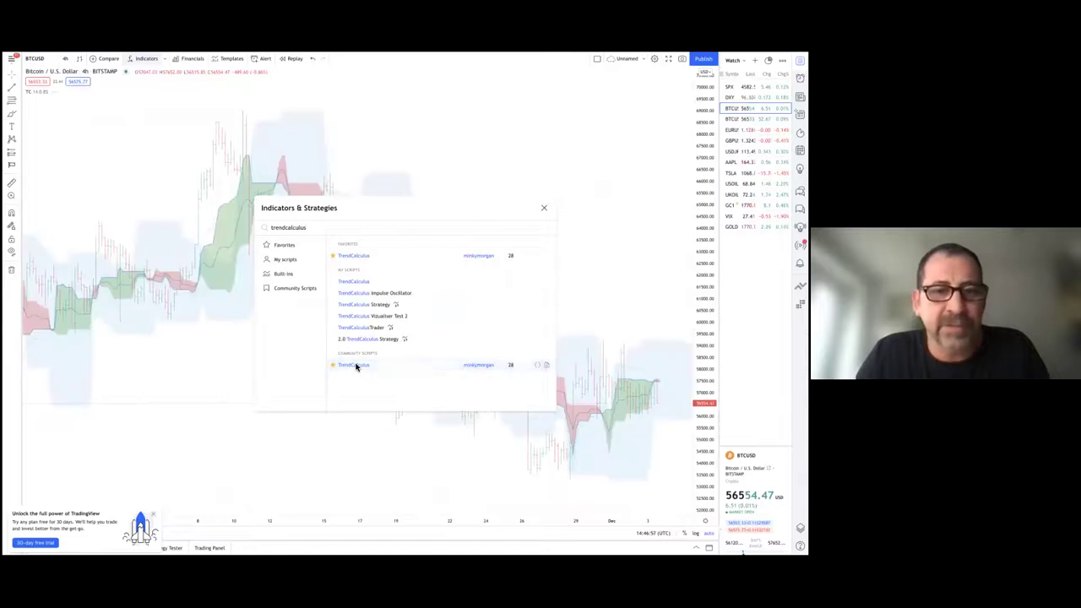
left_click(544, 207)
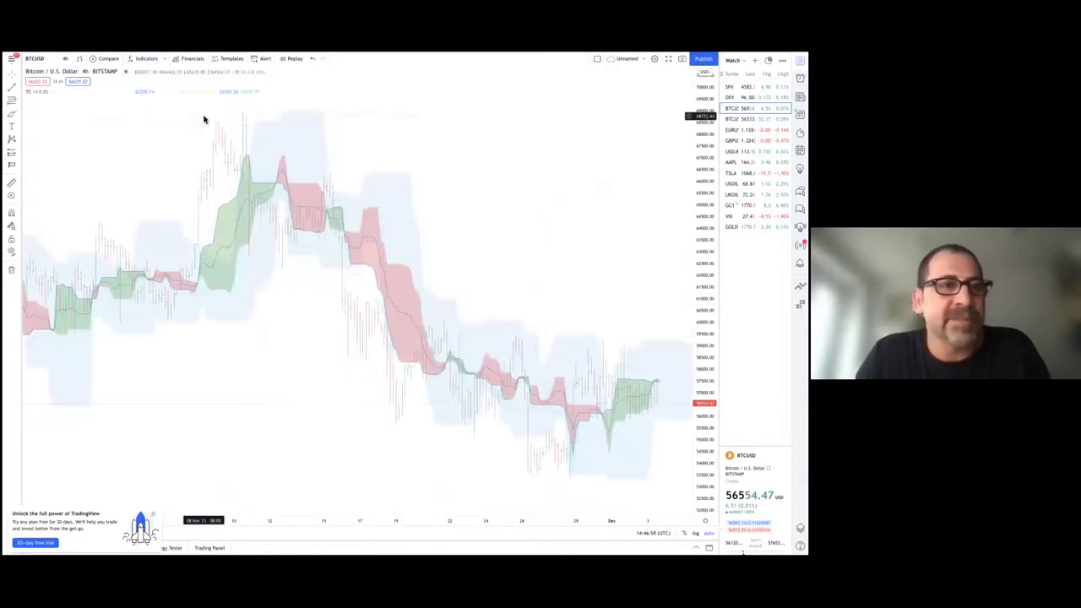
left_click(64, 92)
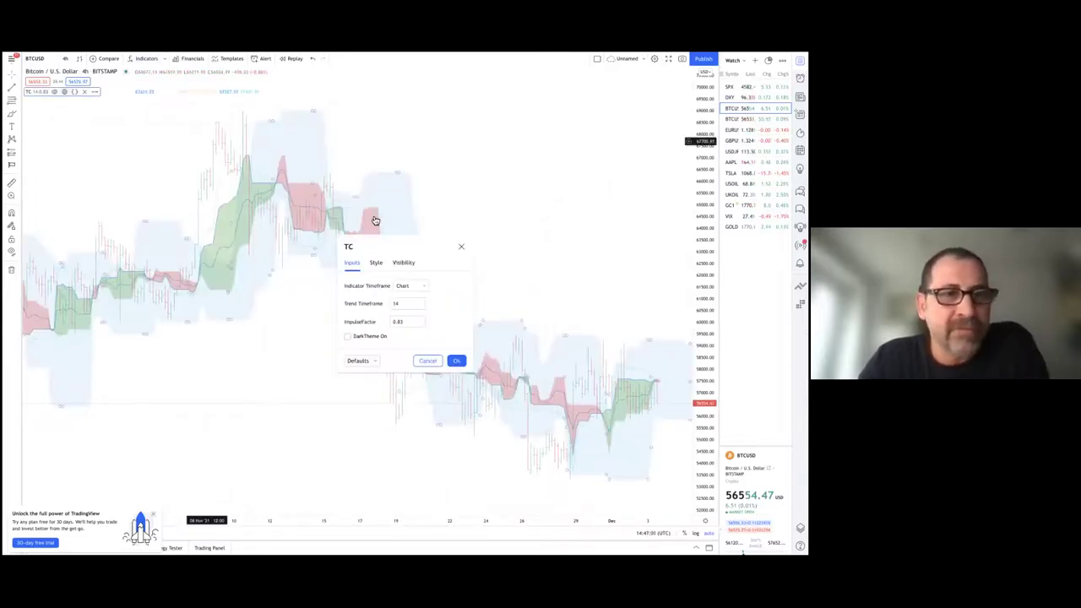
left_click_drag(403, 254, 550, 143)
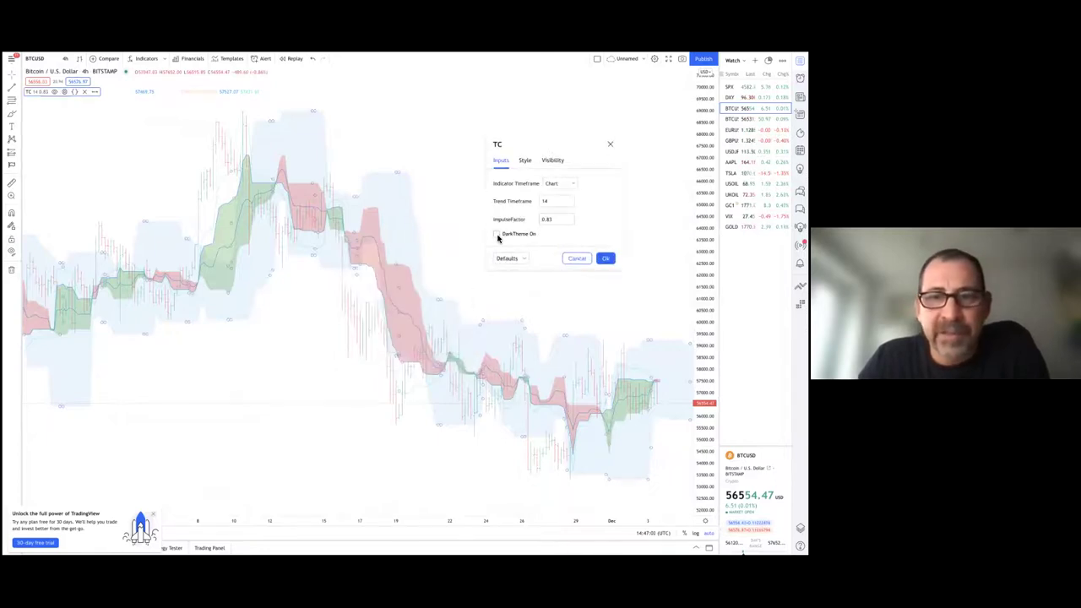
left_click(497, 235)
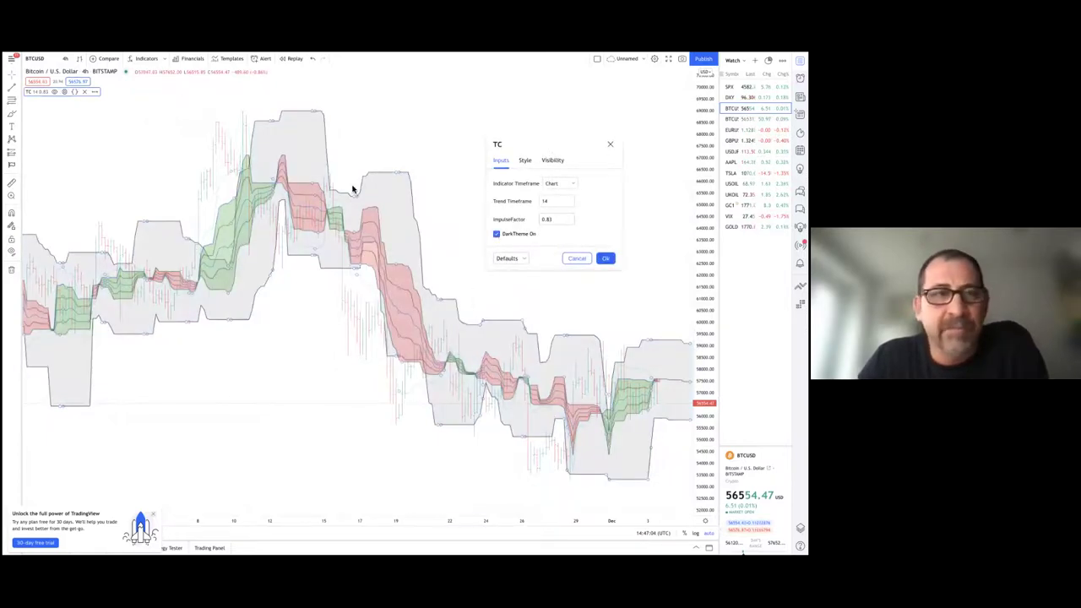
left_click(11, 61)
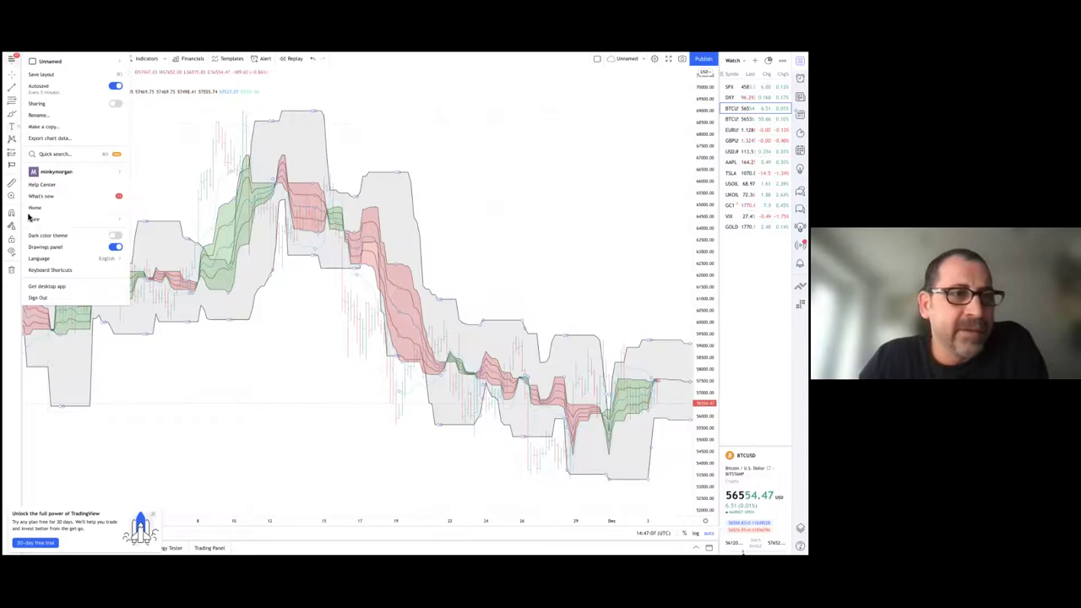
left_click(114, 237)
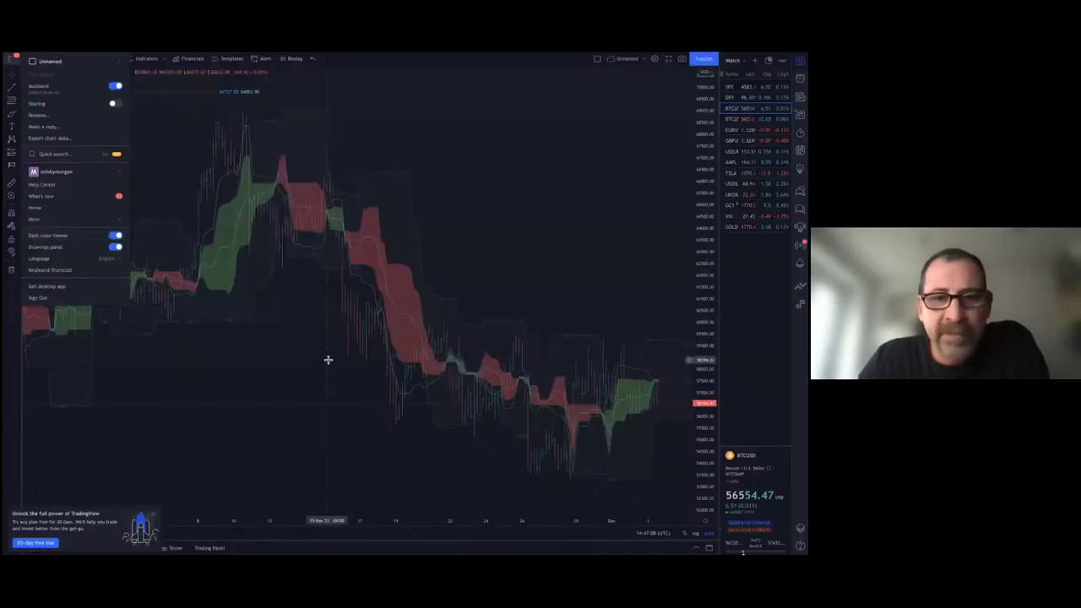
left_click(115, 235)
left_click(329, 141)
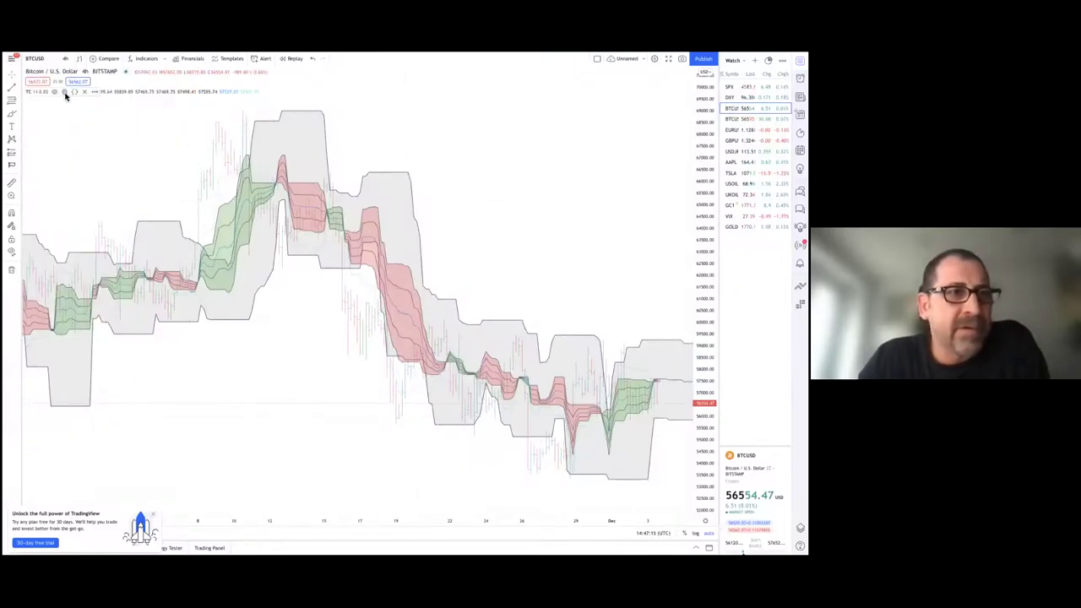
left_click(65, 92)
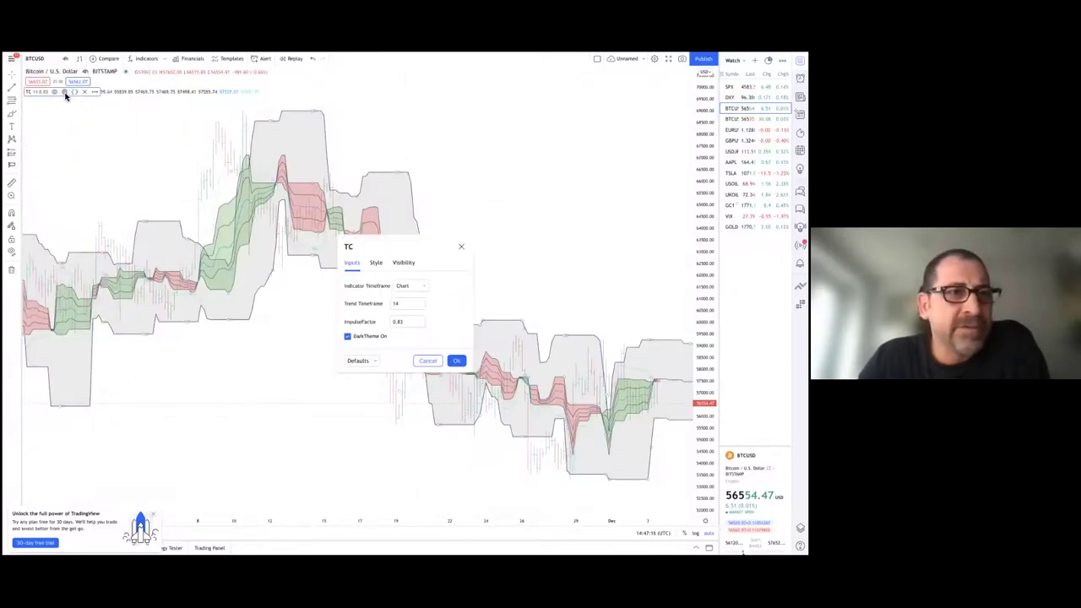
left_click(383, 337)
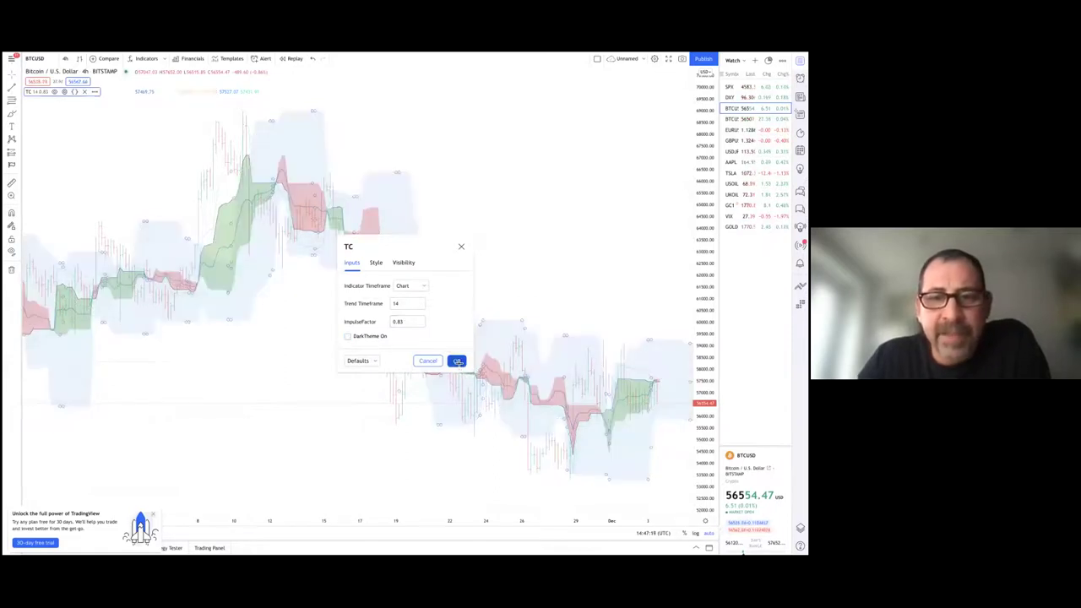
left_click(457, 362)
scroll(459, 363, "up", 5)
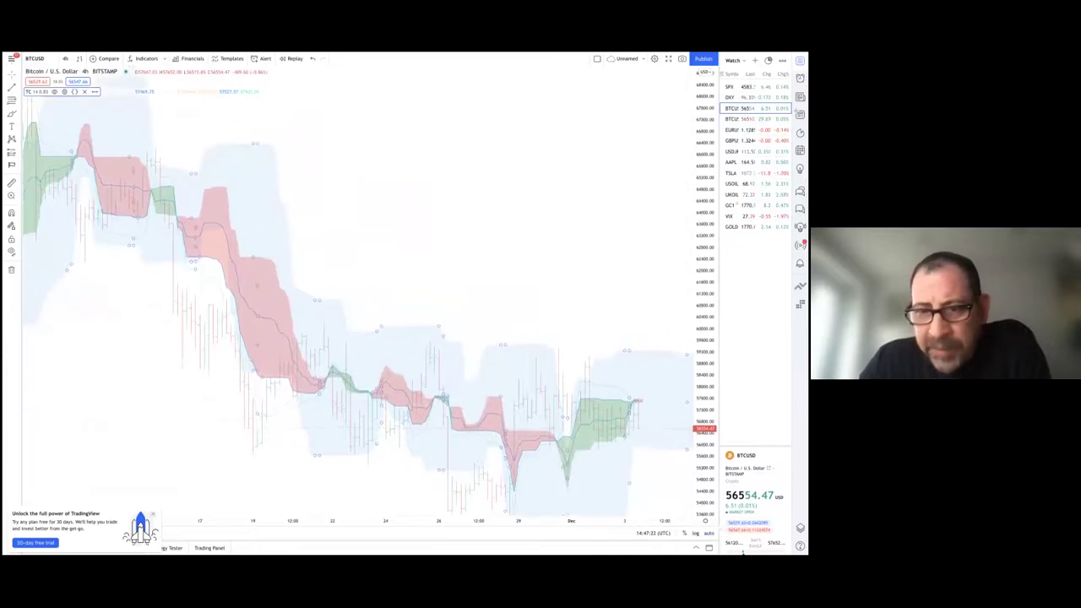
left_click_drag(596, 417, 552, 208)
scroll(553, 208, "down", 4)
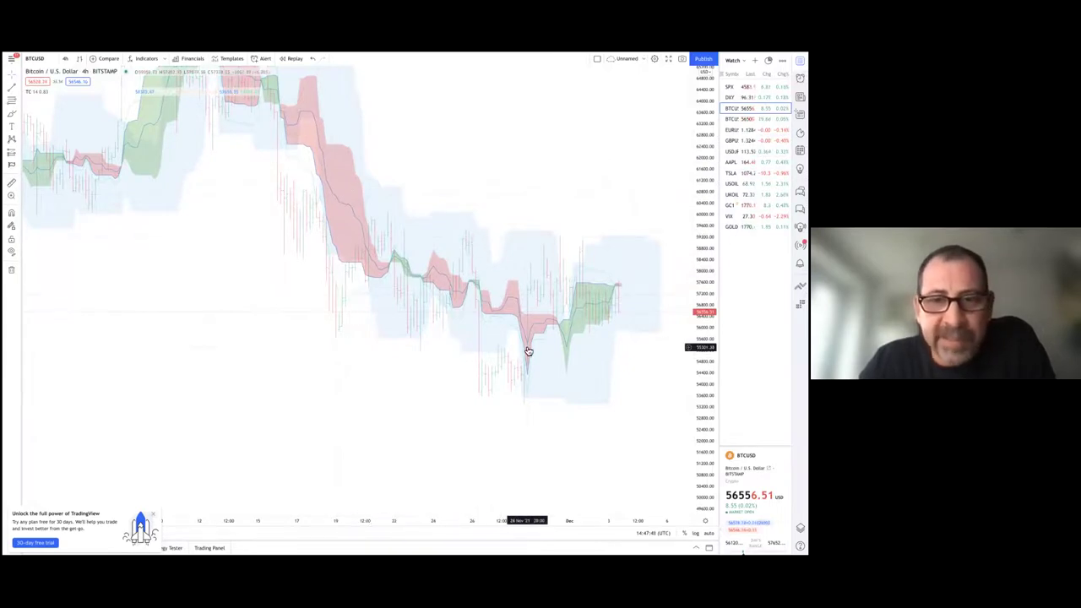
scroll(526, 353, "down", 3)
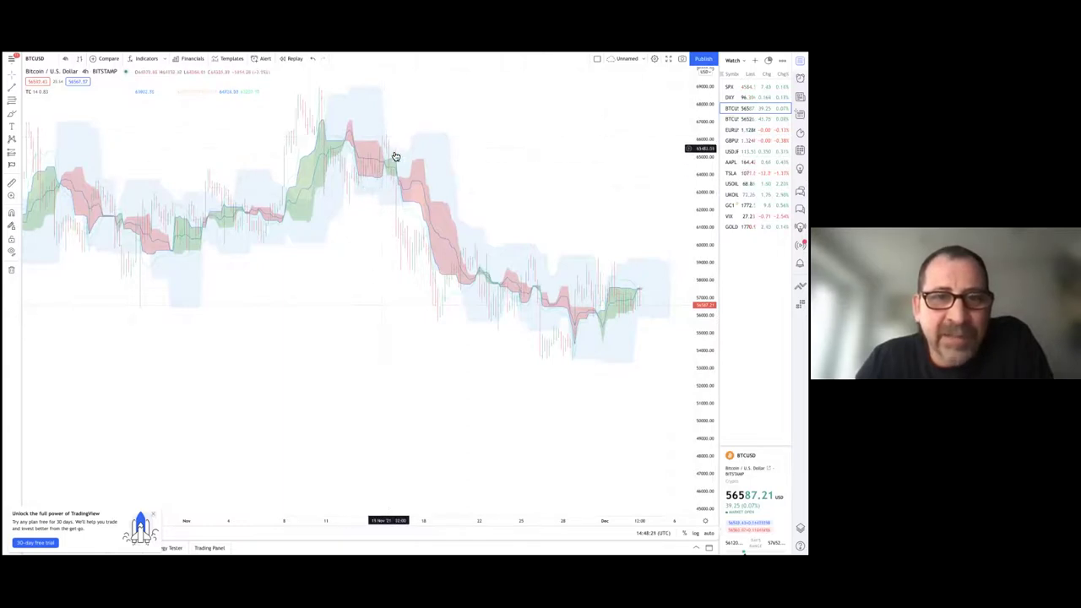
Set the TrendCalculus Trend Timeframe to 20 and ImpulseFactor to 1.5.
left_click(64, 92)
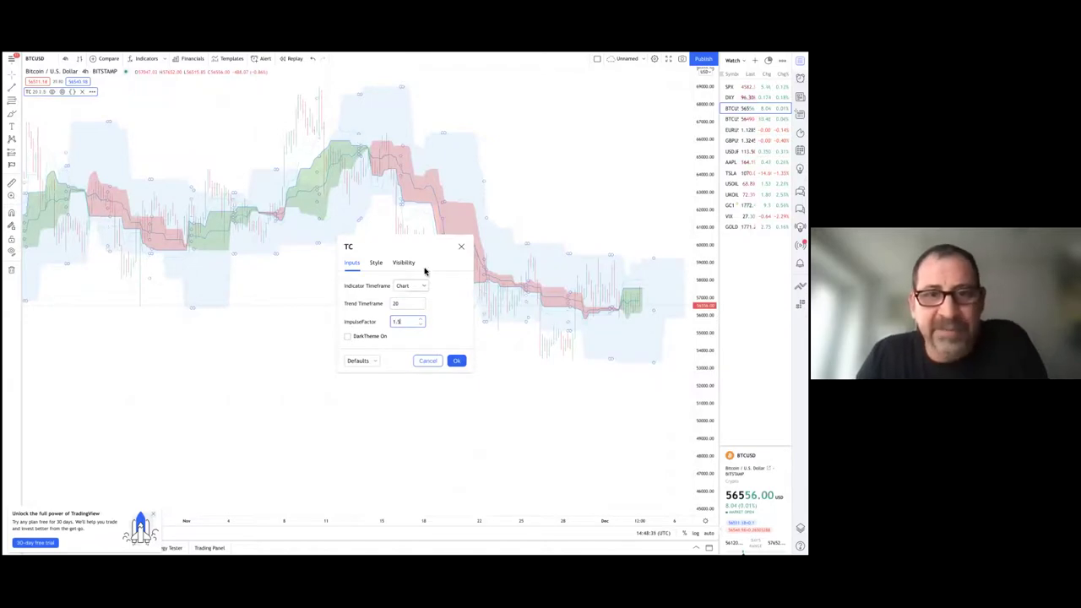
left_click(462, 246)
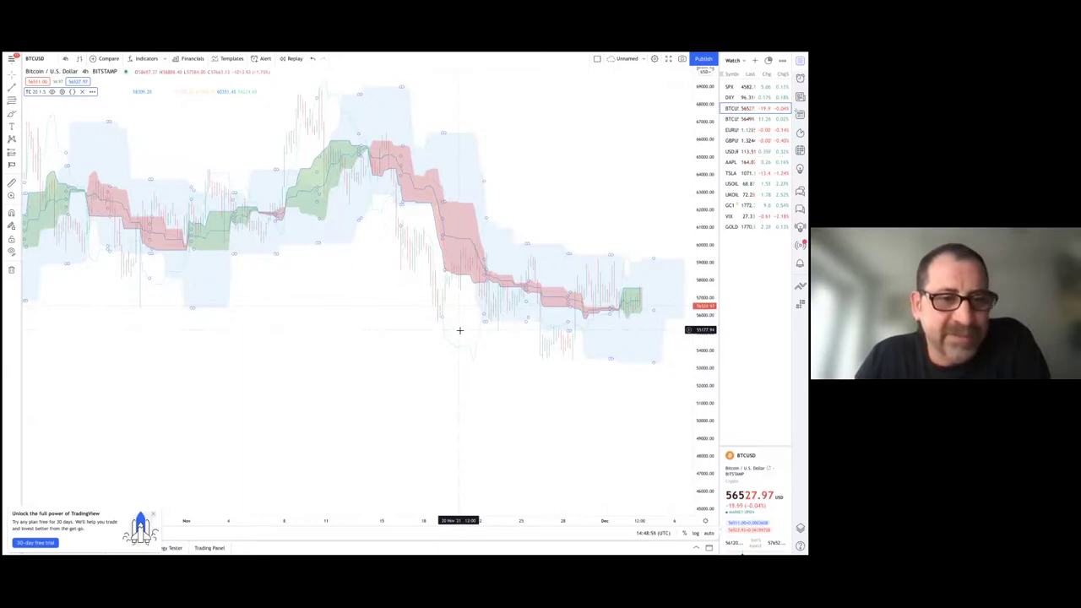
scroll(460, 330, "up", 5)
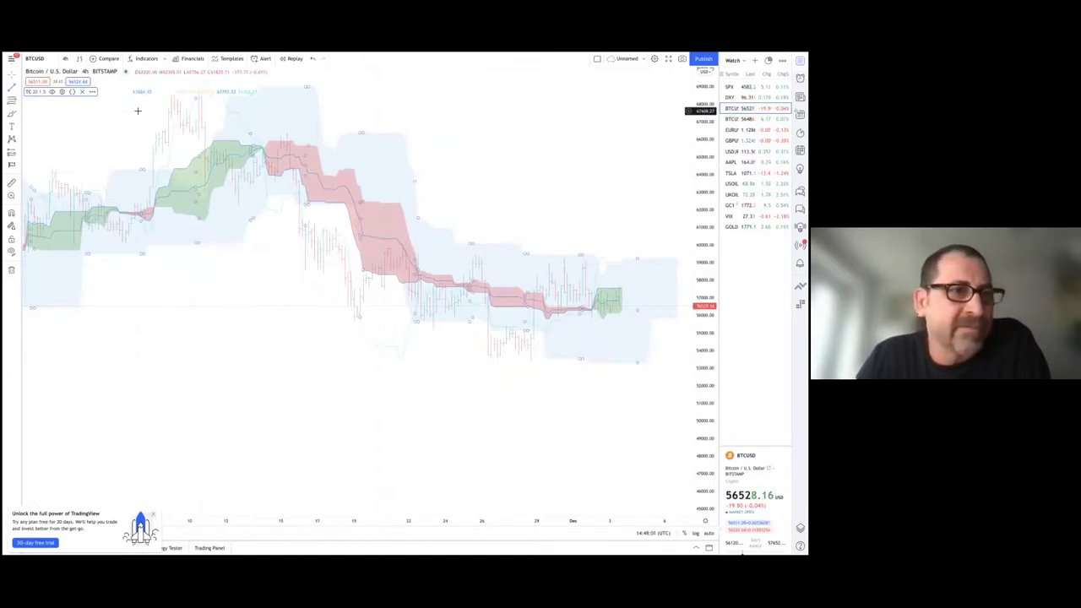
scroll(198, 253, "down", 2)
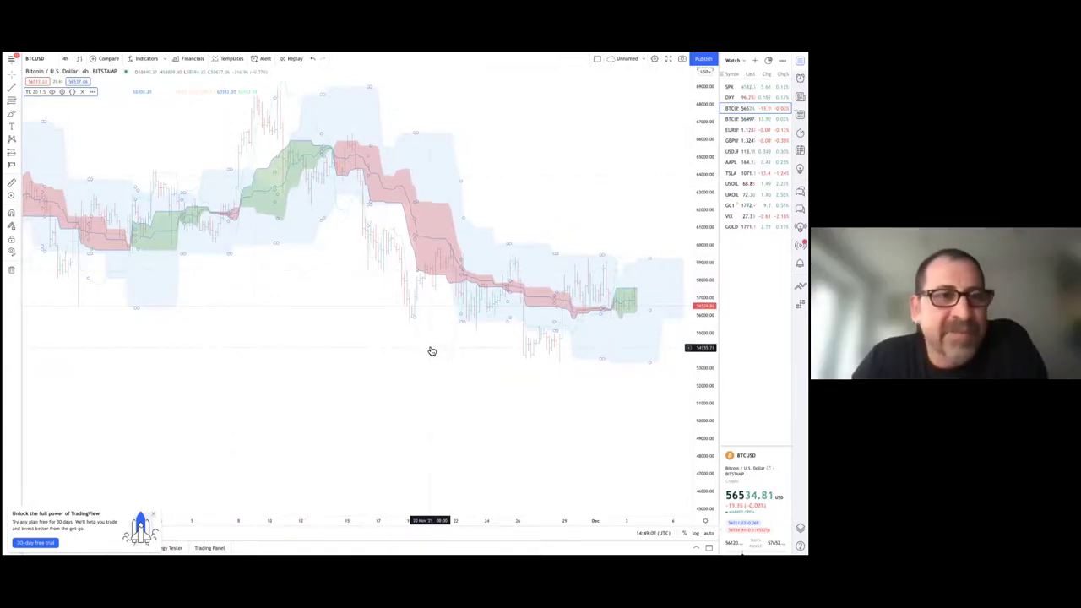
Set the TC indicator's ImpulseFactor to 0.85.
left_click(61, 91)
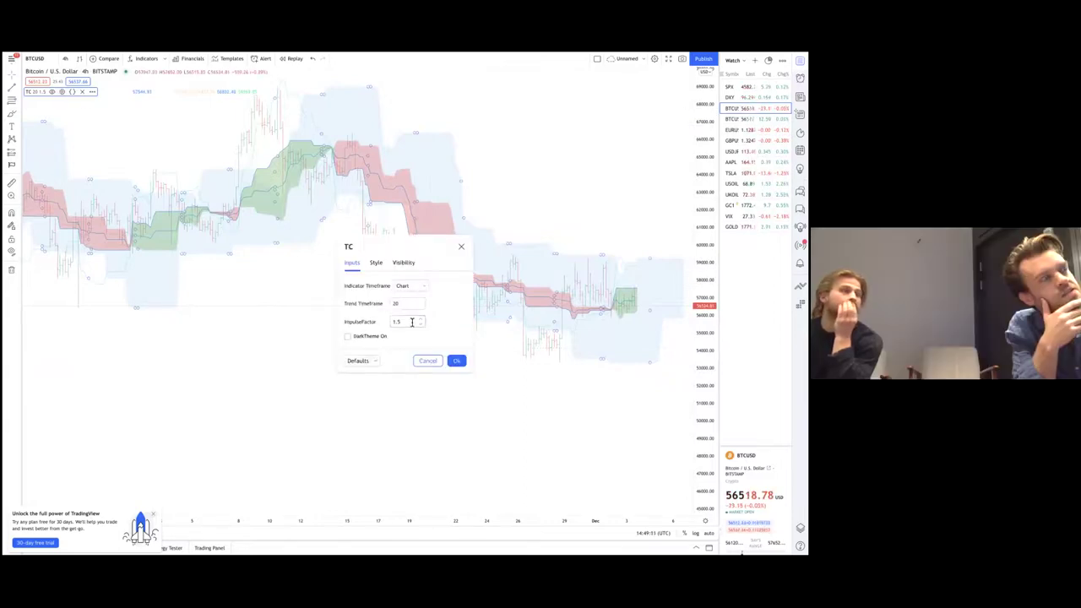
type("0.85")
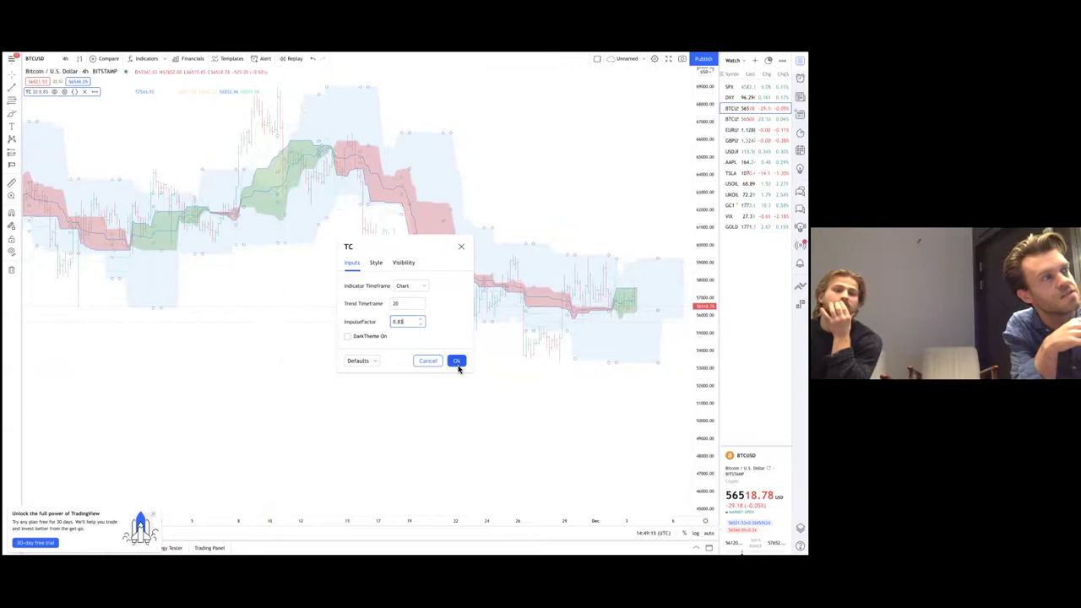
left_click(456, 360)
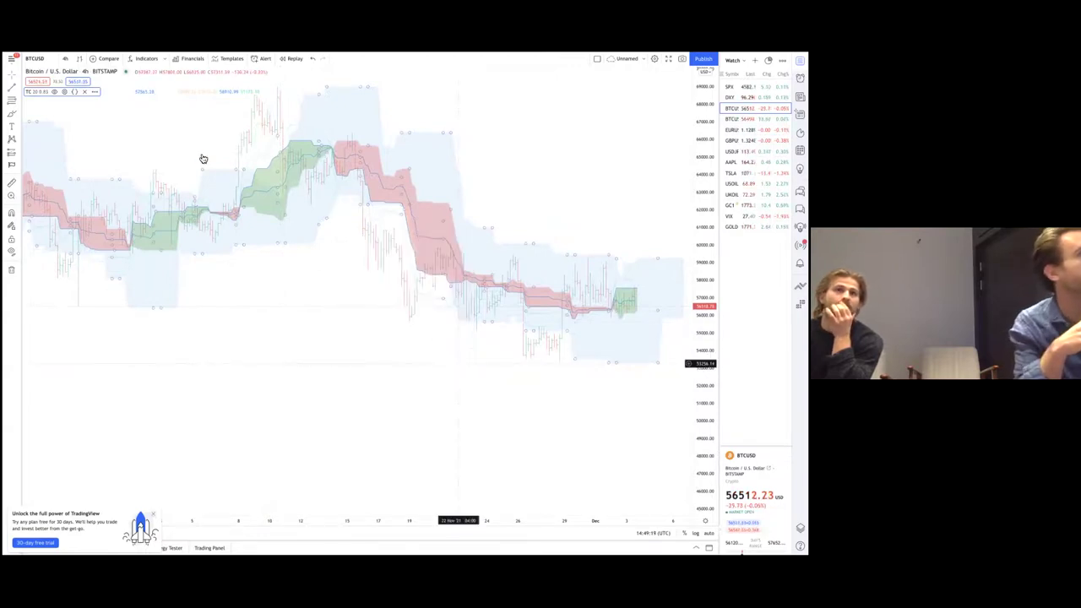
Edit the TC ImpulseFactor value once more and apply it.
left_click(64, 92)
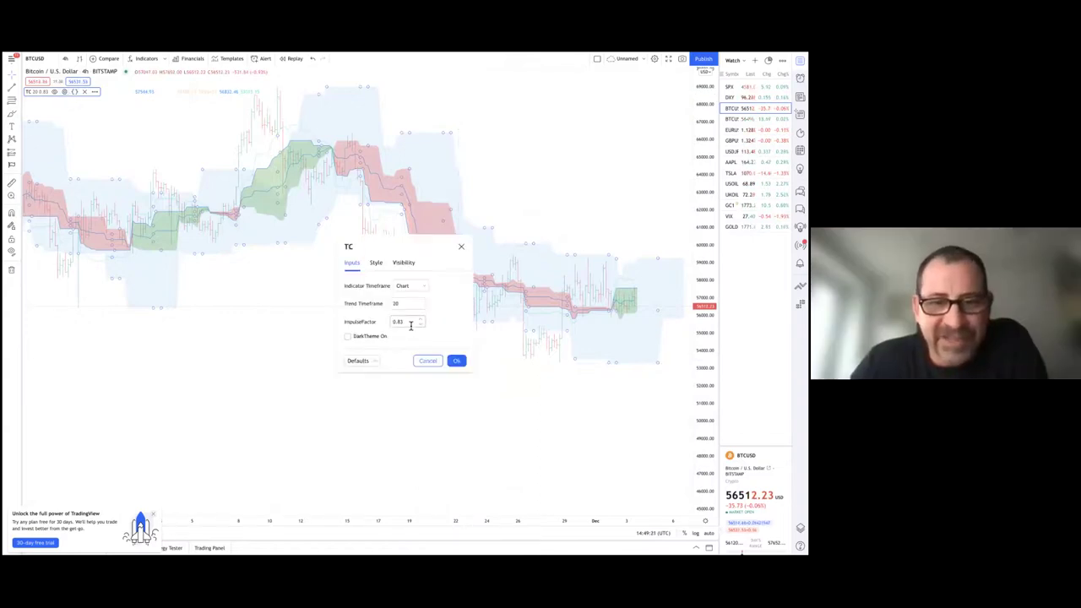
left_click(411, 326)
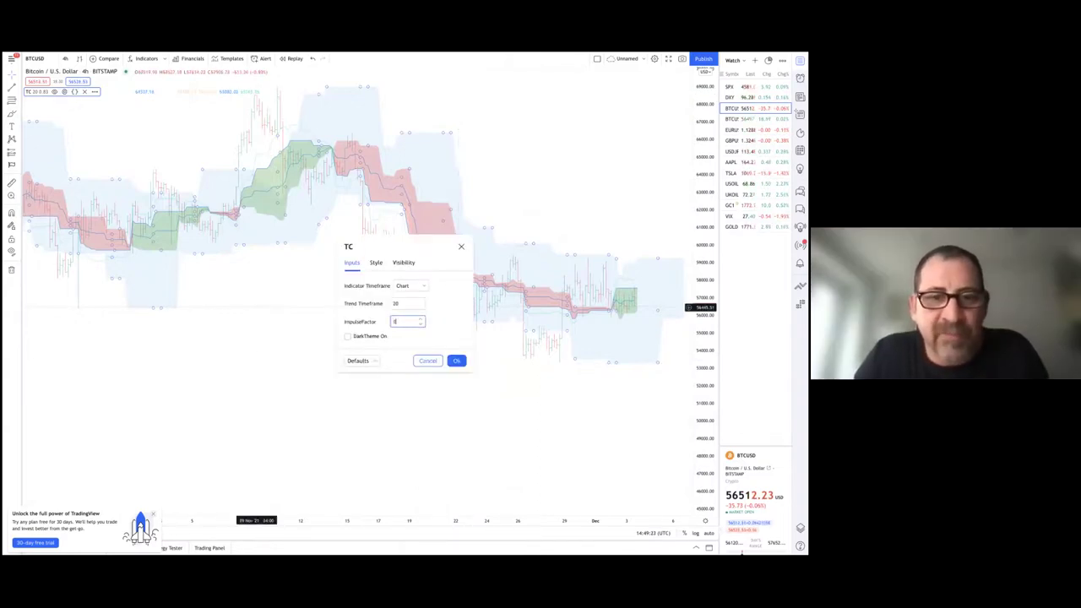
left_click(456, 361)
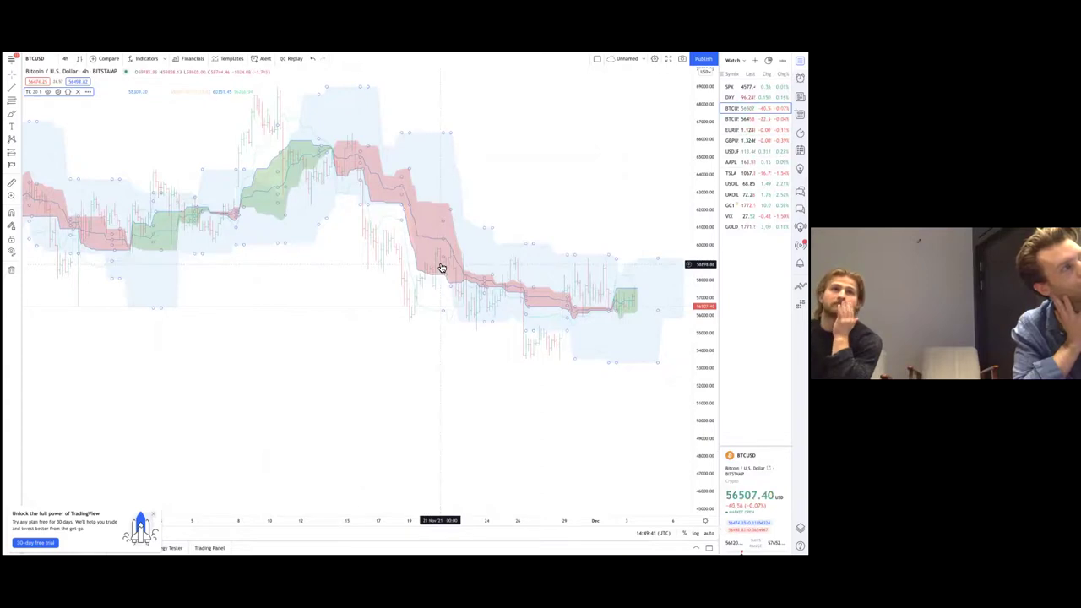
Zoom the time axis in and pan to the latest weeks of BTCUSD bars and TC cloud.
scroll(443, 266, "up", 3)
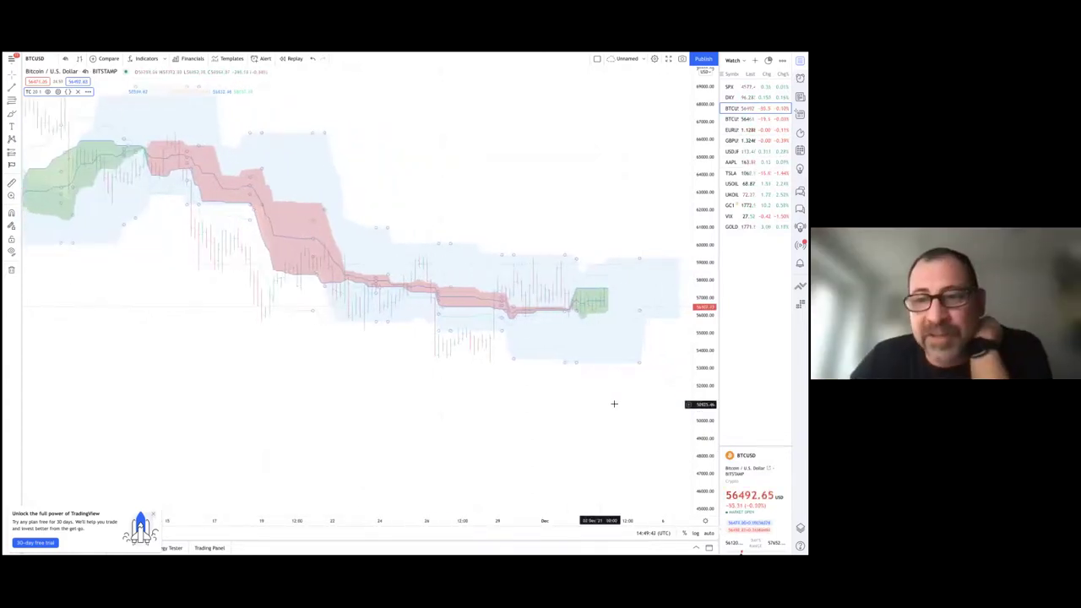
left_click_drag(614, 403, 476, 405)
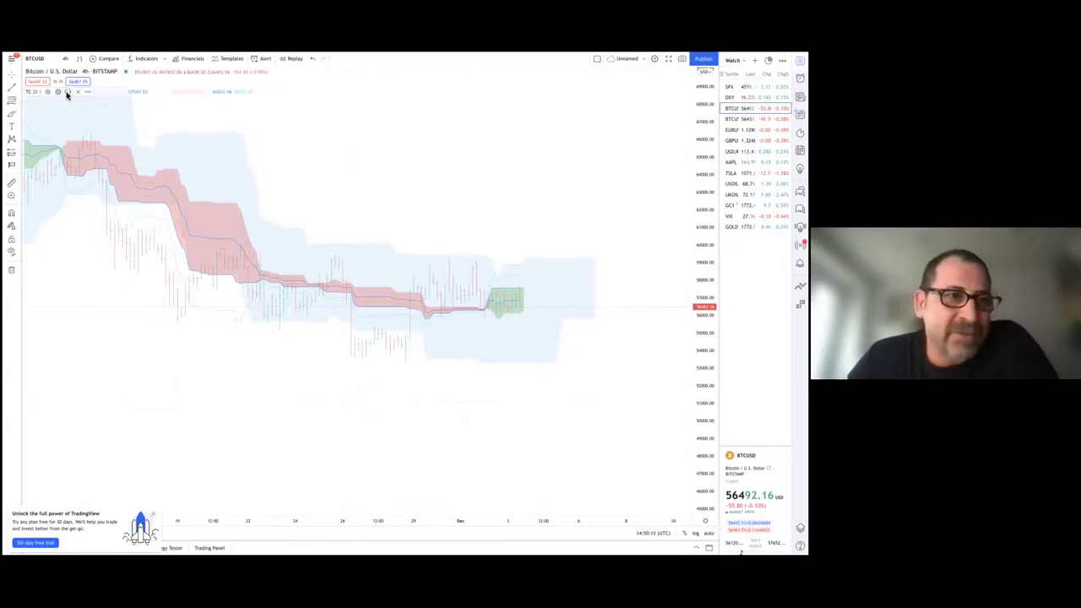
Open the saved 2.0 TrendCalculus Strategy in Pine Editor and delete the TC indicator.
left_click(67, 94)
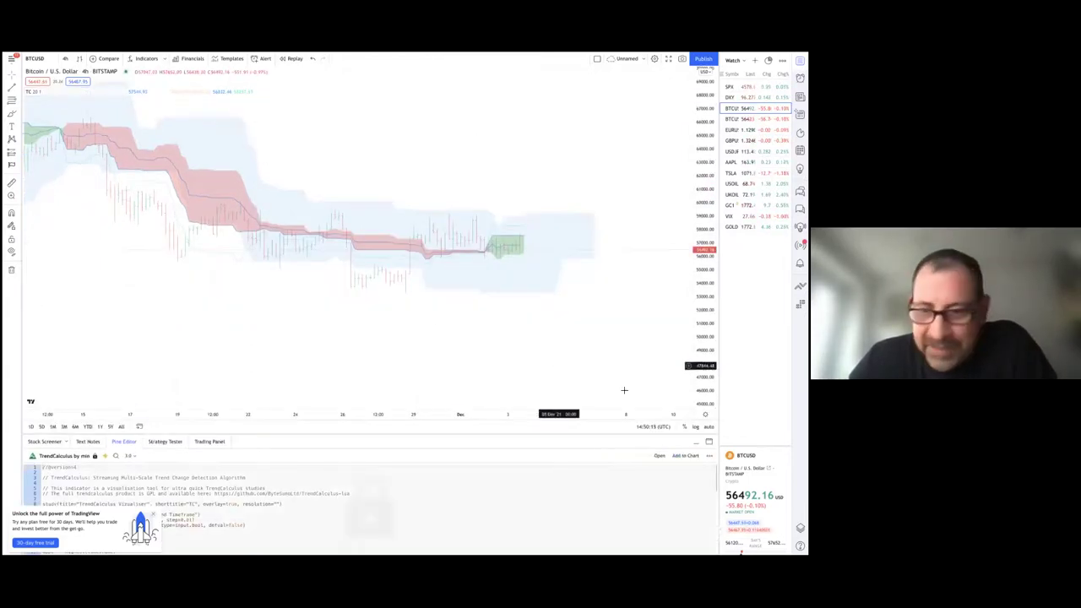
left_click(658, 457)
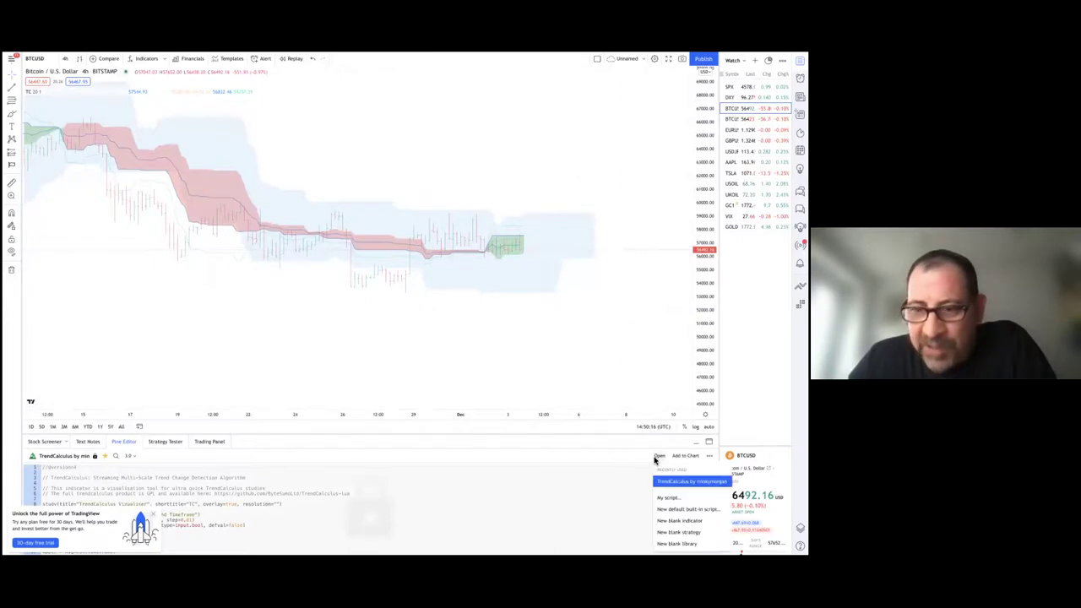
left_click(669, 498)
left_click(367, 276)
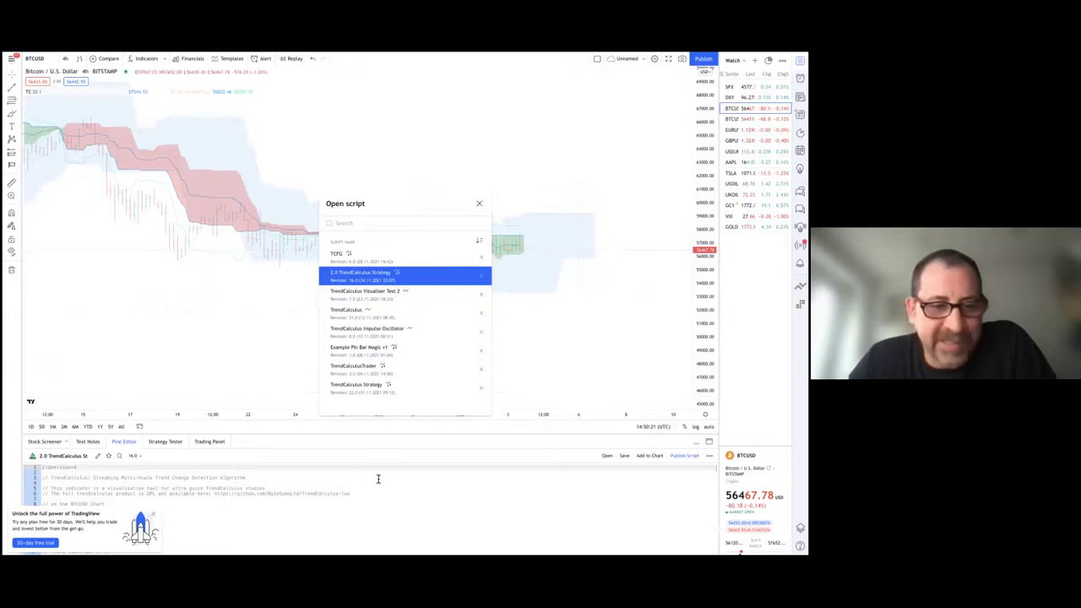
left_click(479, 205)
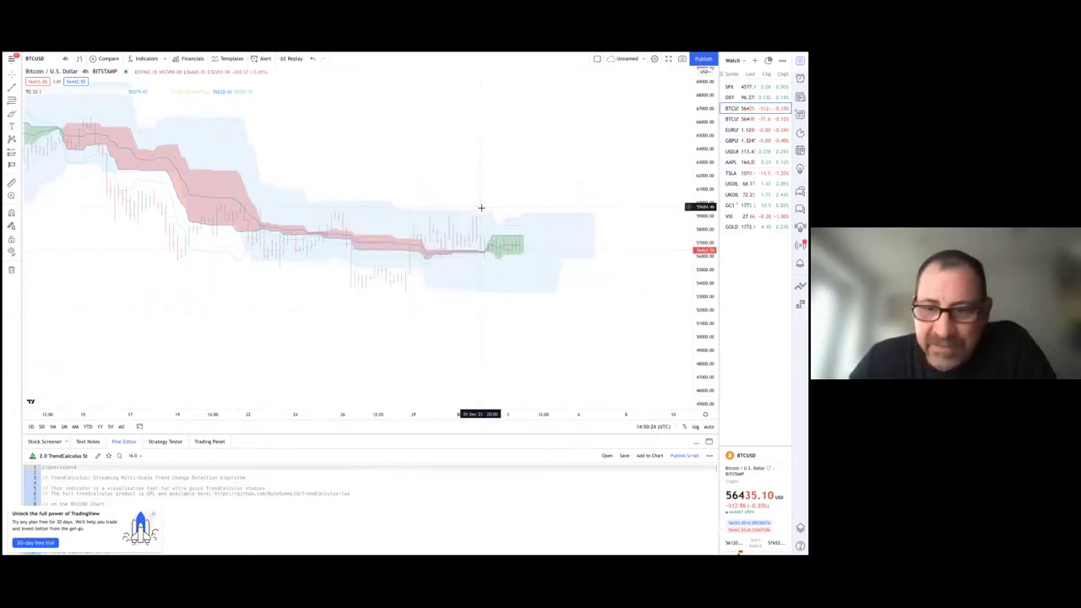
left_click(78, 92)
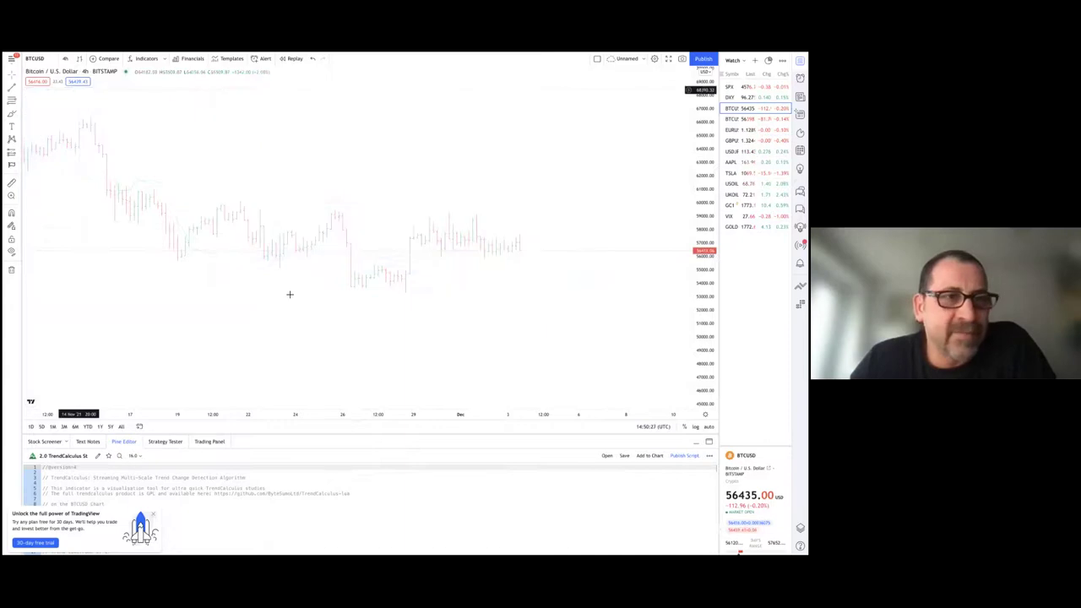
Add the 2.0 TrendCalculus Strategy from Pine Editor to the BTCUSD chart.
left_click(651, 456)
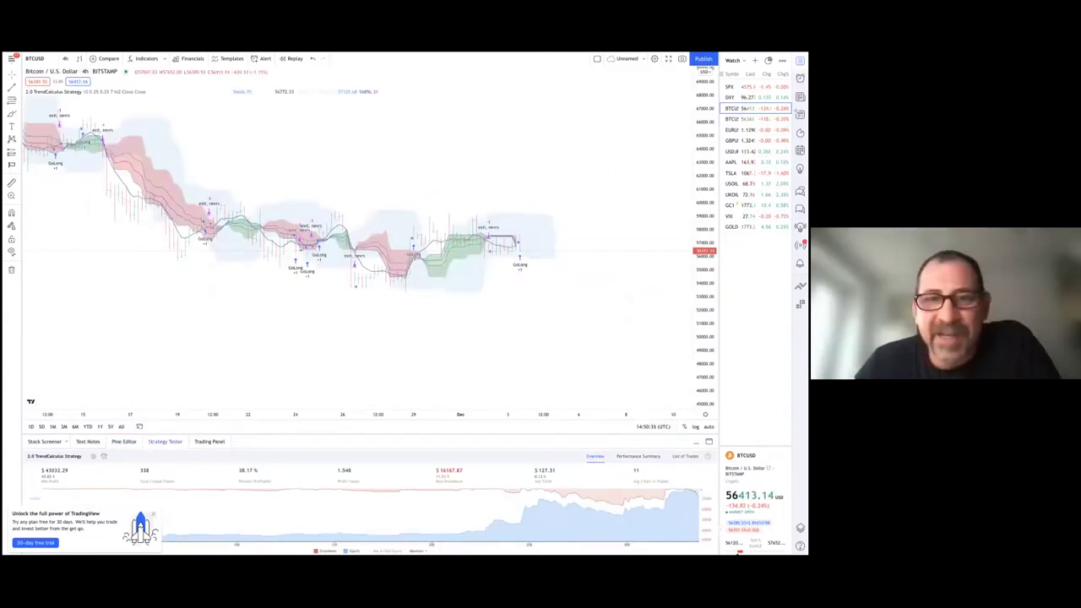
scroll(316, 243, "up", 5)
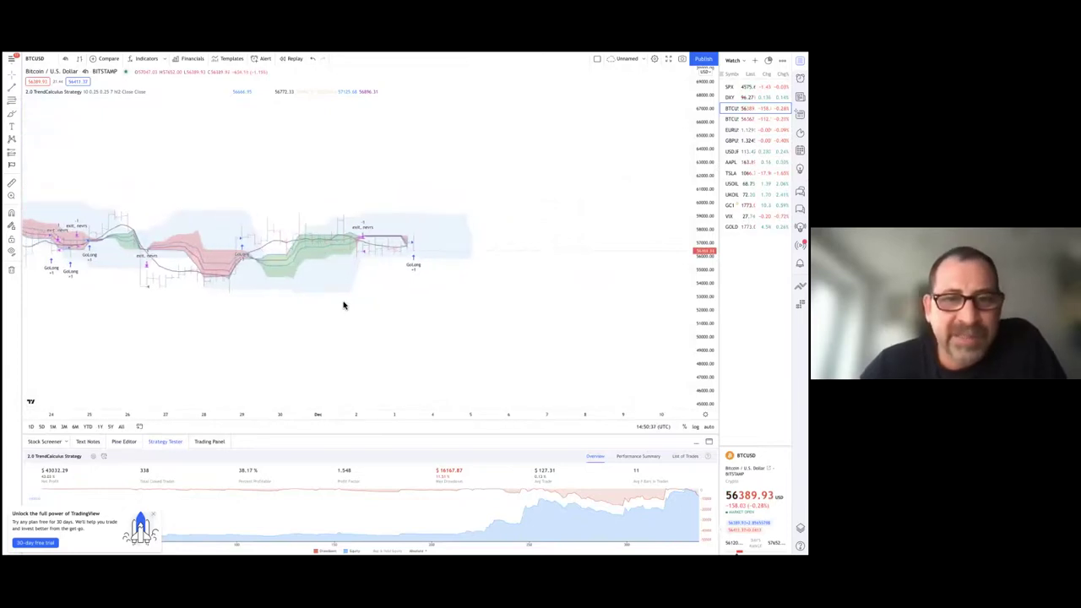
scroll(333, 324, "down", 2)
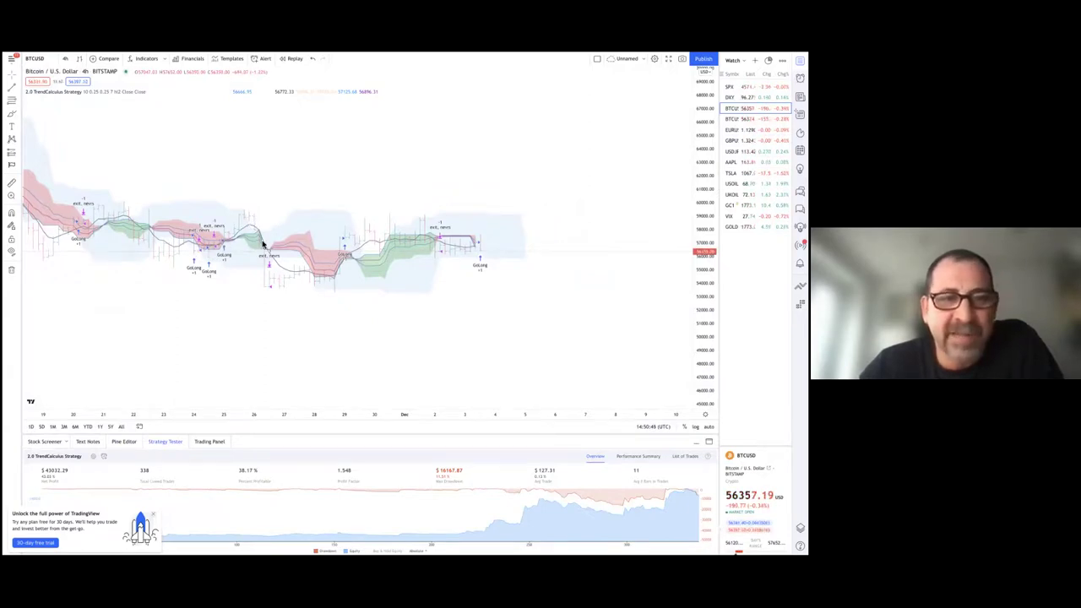
Pan back through November to early October and enlarge the Strategy Tester panel.
left_click_drag(208, 321, 426, 364)
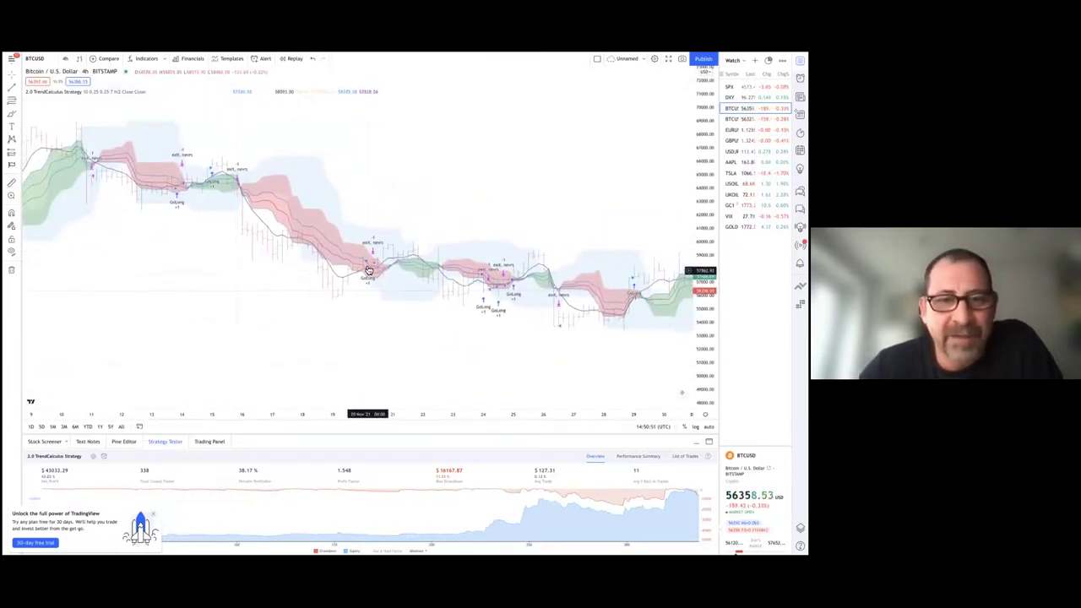
left_click_drag(337, 299, 521, 287)
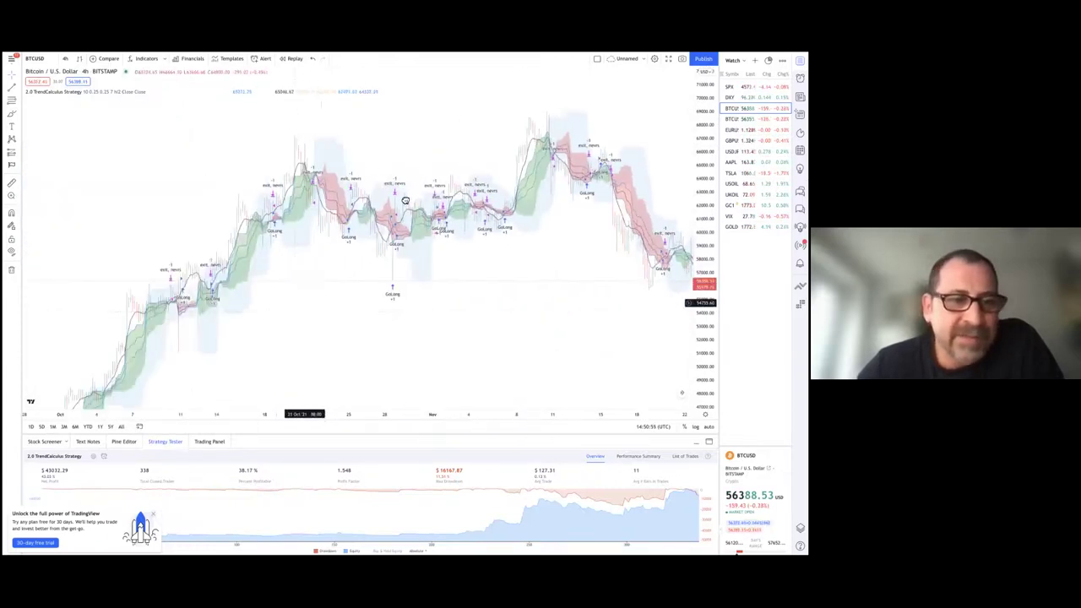
left_click_drag(290, 324, 424, 189)
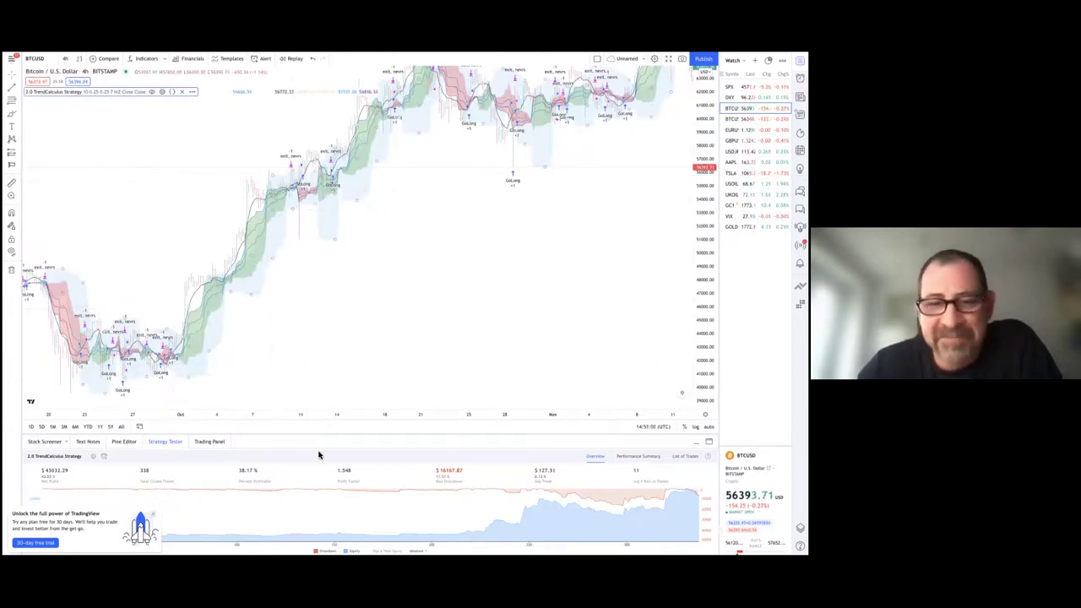
left_click_drag(328, 391, 351, 262)
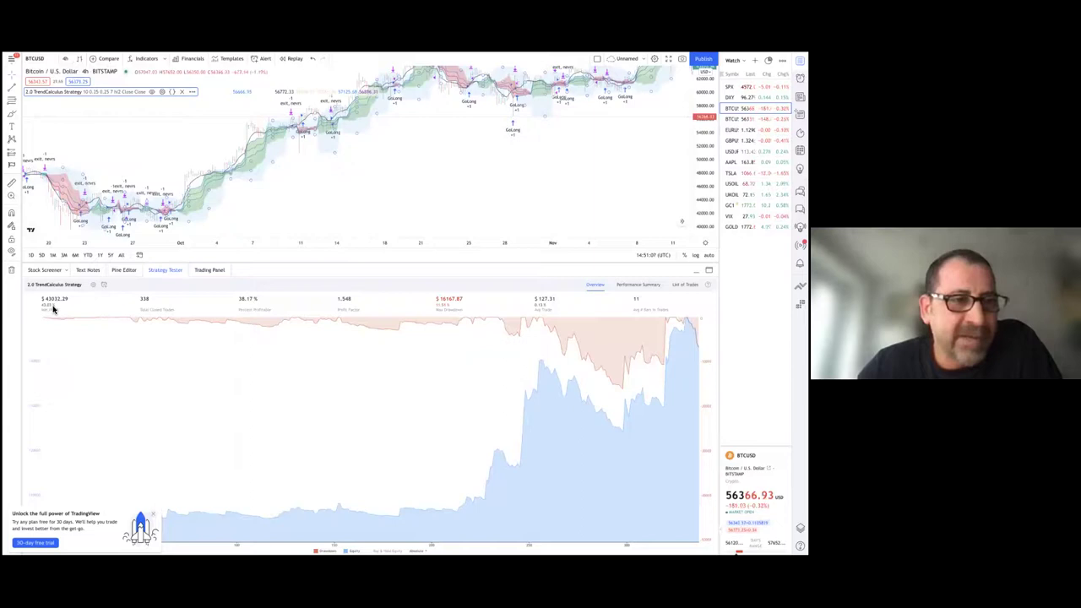
Switch the strategy chart to 1-day bars and give the price chart more height.
left_click(65, 63)
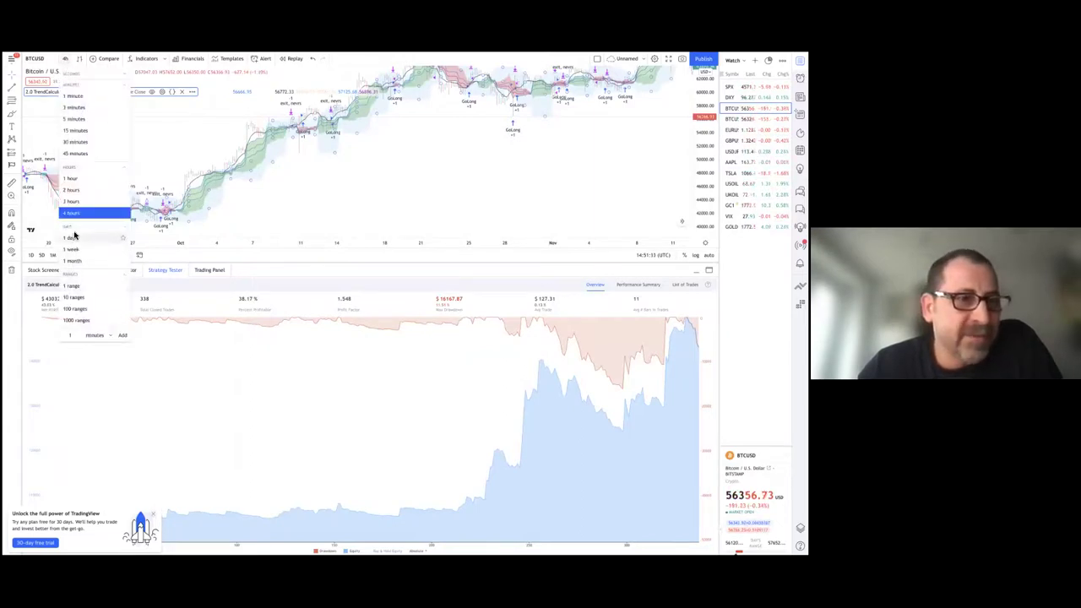
left_click(74, 239)
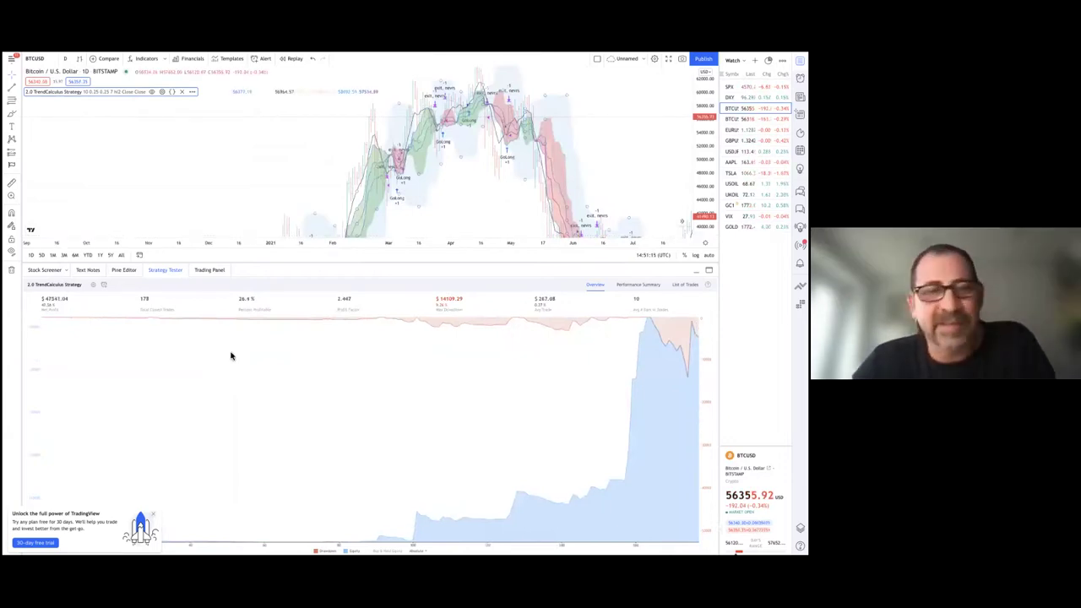
left_click_drag(256, 262, 251, 417)
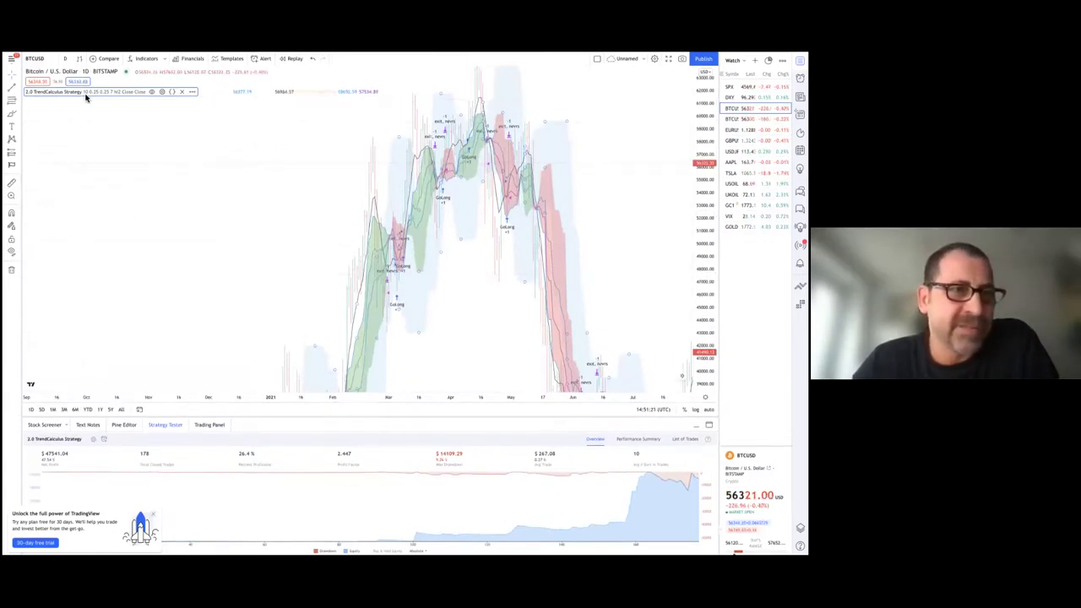
scroll(175, 325, "up", 5)
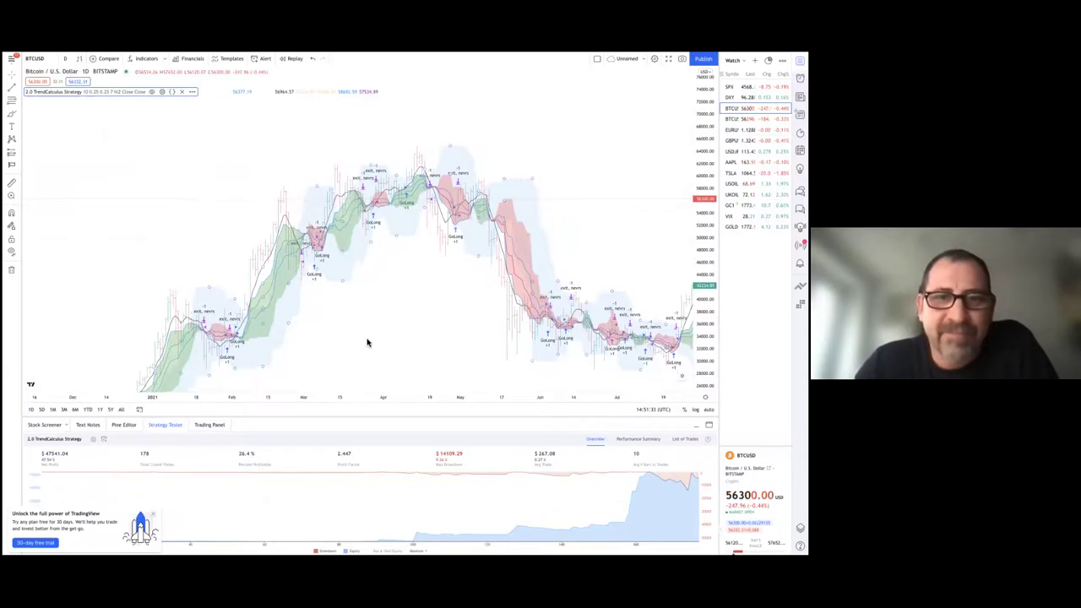
Recentre the daily bars, resize the tester slightly, and restore the filled equity graph.
left_click_drag(366, 341, 371, 279)
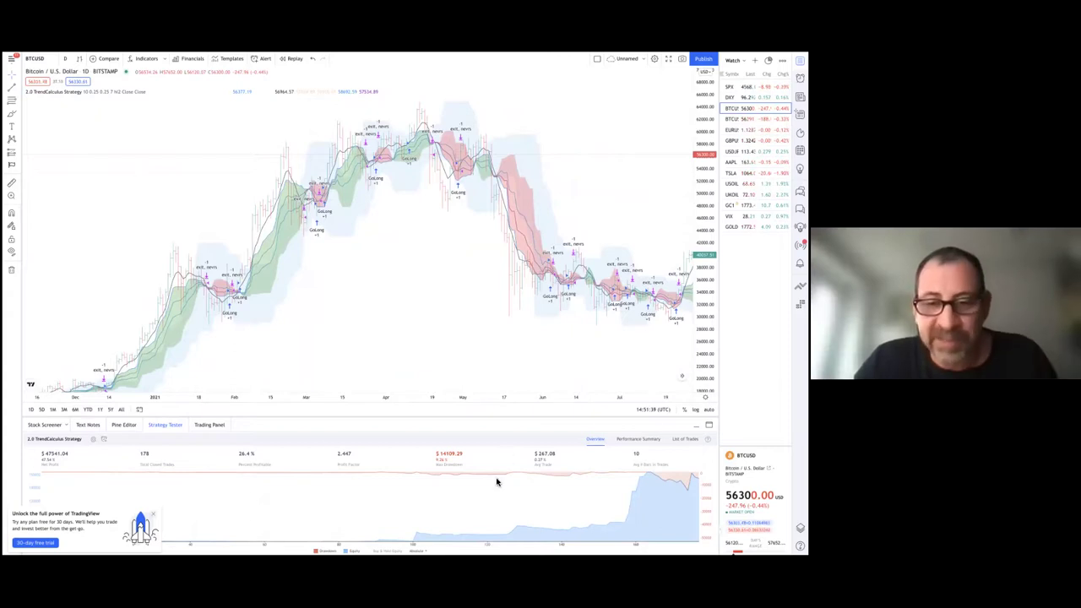
left_click_drag(482, 359, 472, 355)
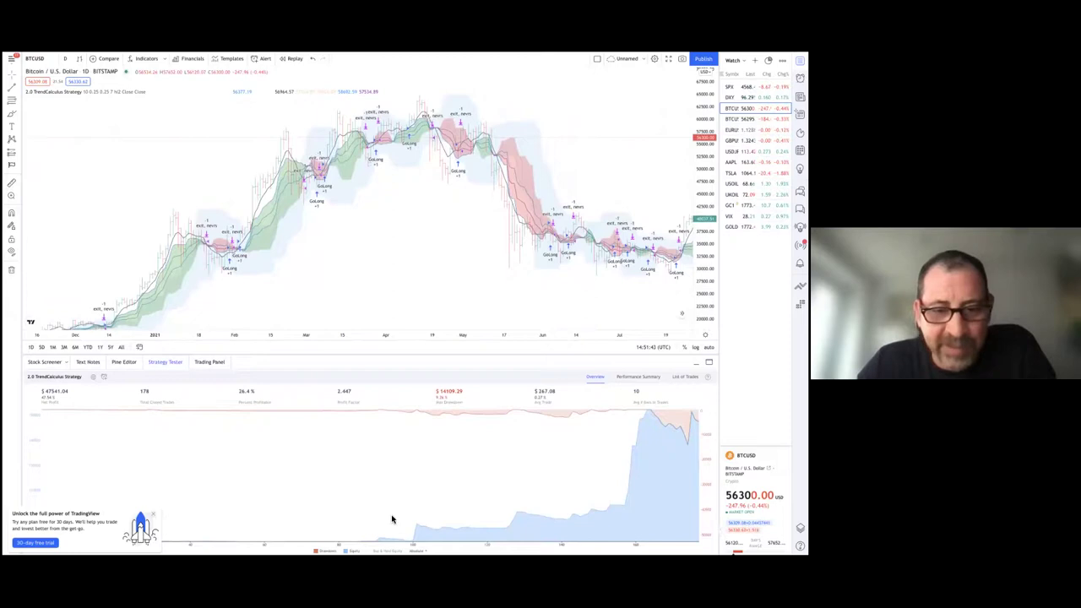
left_click(385, 551)
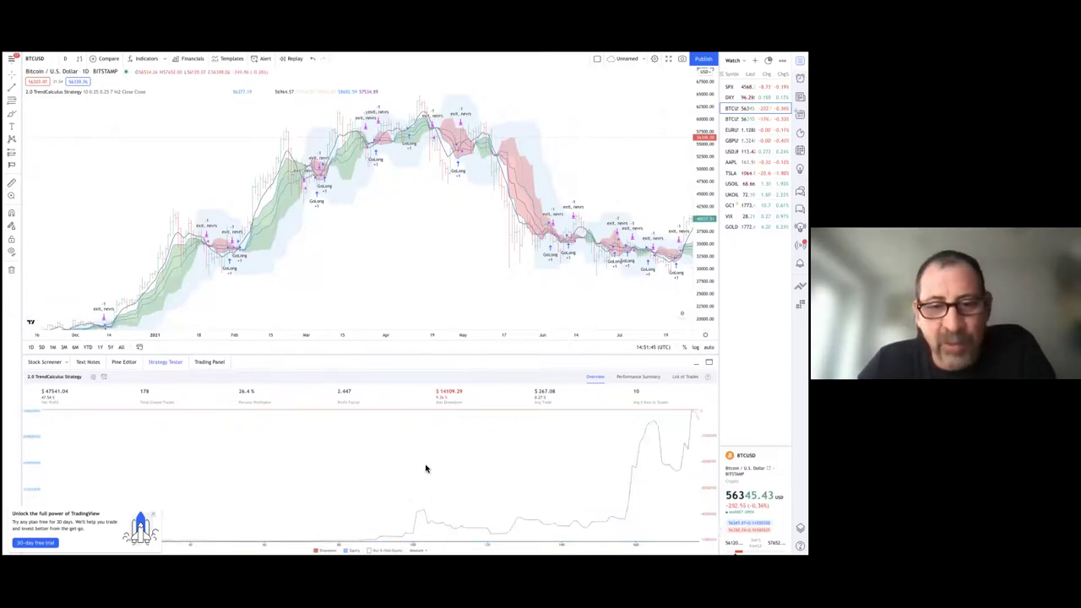
left_click(382, 551)
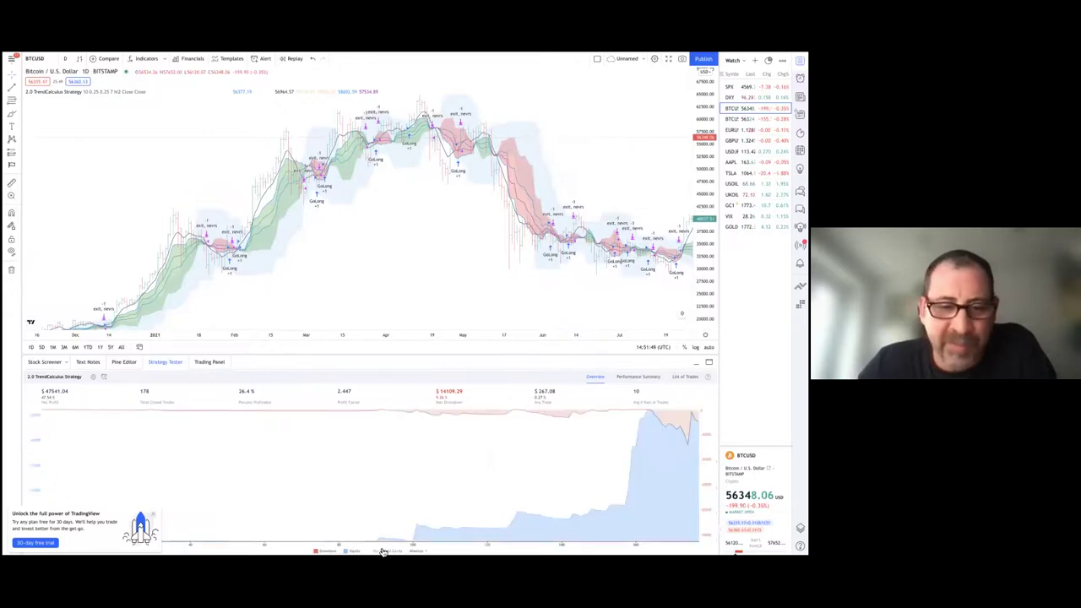